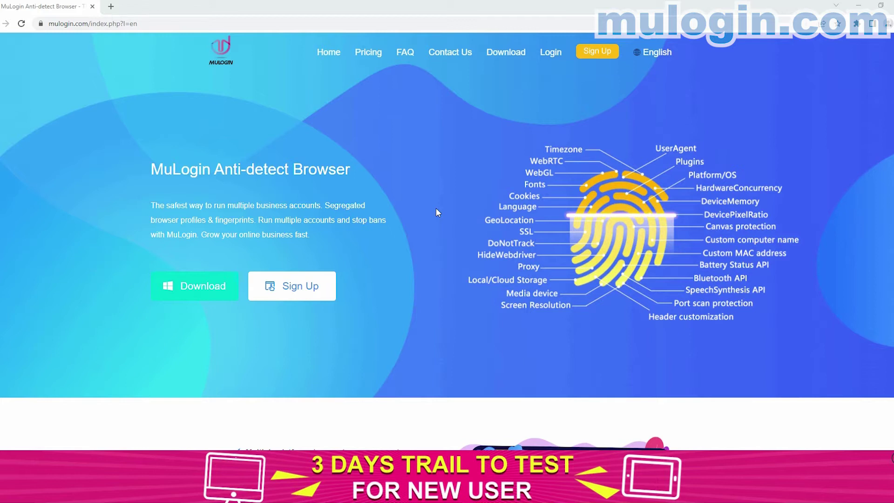
Step: Navigate the browser to smartproxy.com
{"action": "left_click", "coordinate": [289, 22]}
{"action": "type", "text": "smartproxy.com"}
{"action": "key", "text": "Return"}
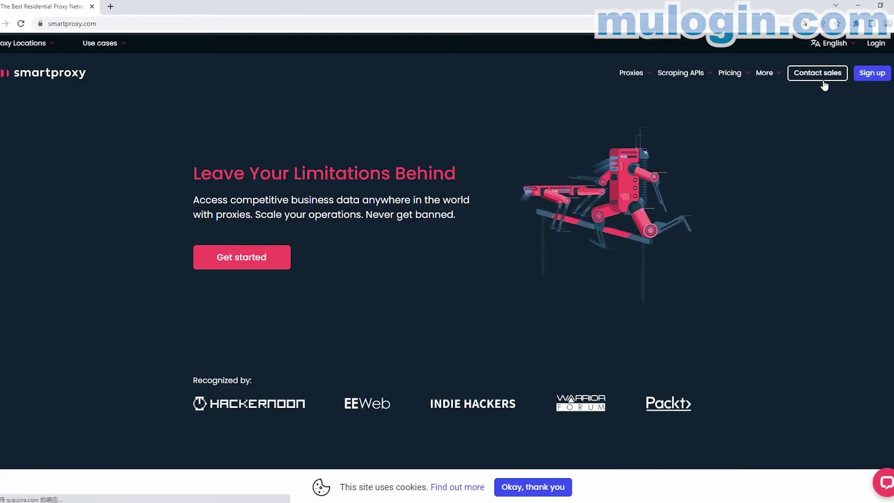
Step: Open the Smartproxy dashboard and its Residential proxy authentication page
{"action": "left_click", "coordinate": [878, 80]}
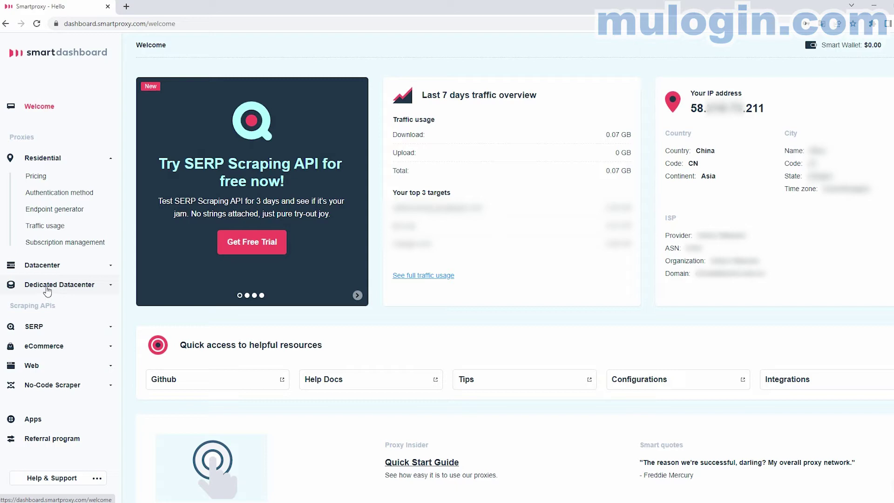
{"action": "left_click", "coordinate": [70, 196]}
Step: Create a new proxy user with a username and pasted password
{"action": "left_click_drag", "start_coordinate": [156, 126], "coordinate": [246, 128]}
{"action": "left_click", "coordinate": [190, 158]}
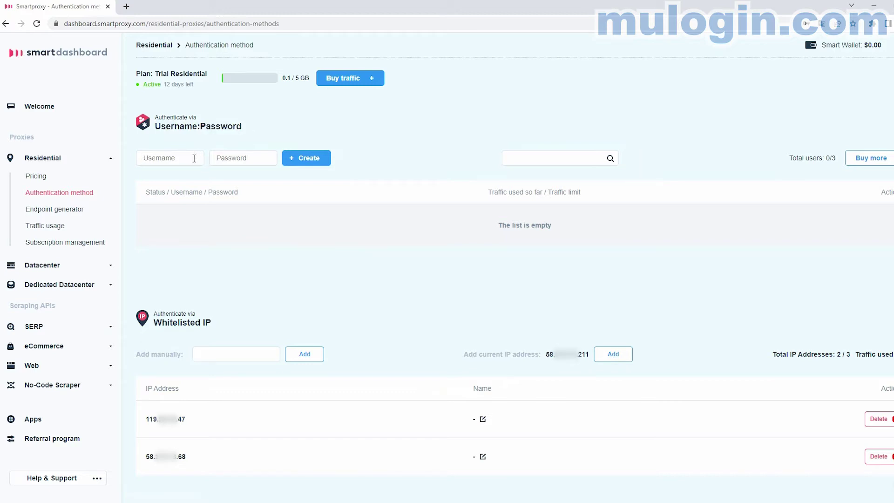
{"action": "type", "text": "mu"}
{"action": "left_click", "coordinate": [250, 158]}
{"action": "key", "text": "ctrl+v"}
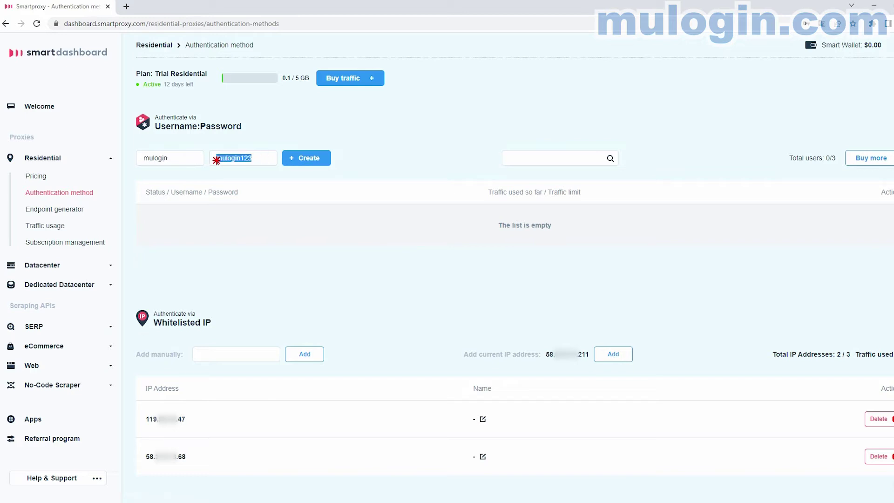
{"action": "left_click", "coordinate": [306, 162]}
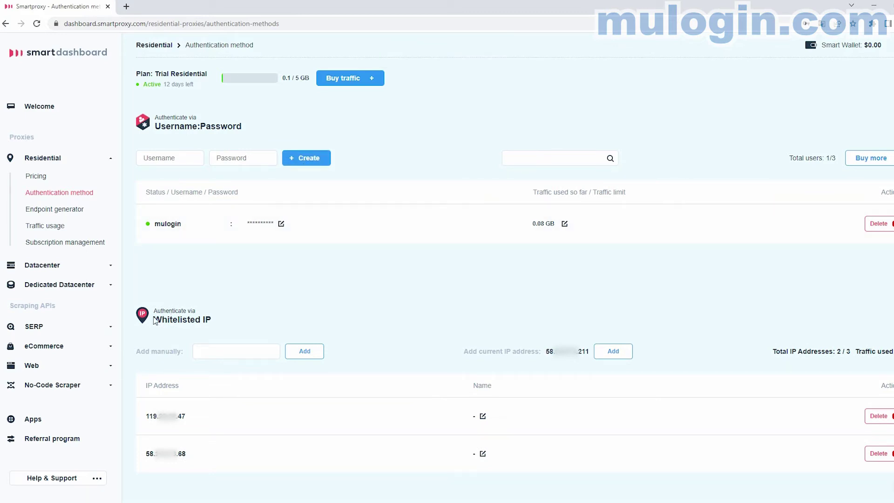
Step: Whitelist the computer's current IP as the third address and open the Endpoint generator
{"action": "left_click_drag", "start_coordinate": [153, 319], "coordinate": [219, 325]}
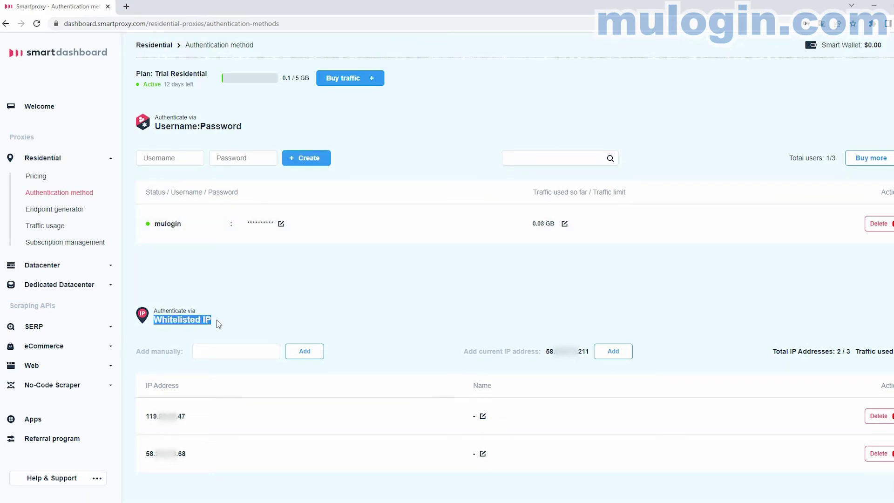
{"action": "left_click_drag", "start_coordinate": [135, 353], "coordinate": [181, 352]}
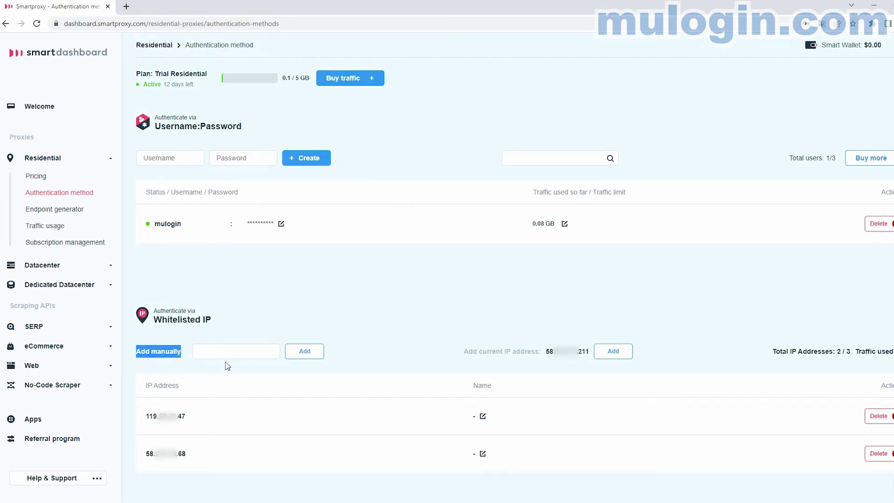
{"action": "left_click_drag", "start_coordinate": [465, 352], "coordinate": [540, 354]}
{"action": "left_click", "coordinate": [617, 352]}
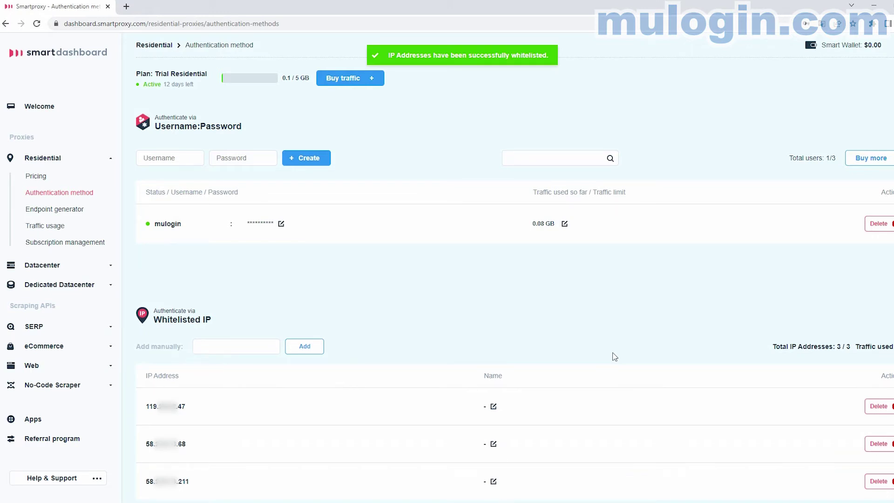
{"action": "left_click", "coordinate": [54, 209]}
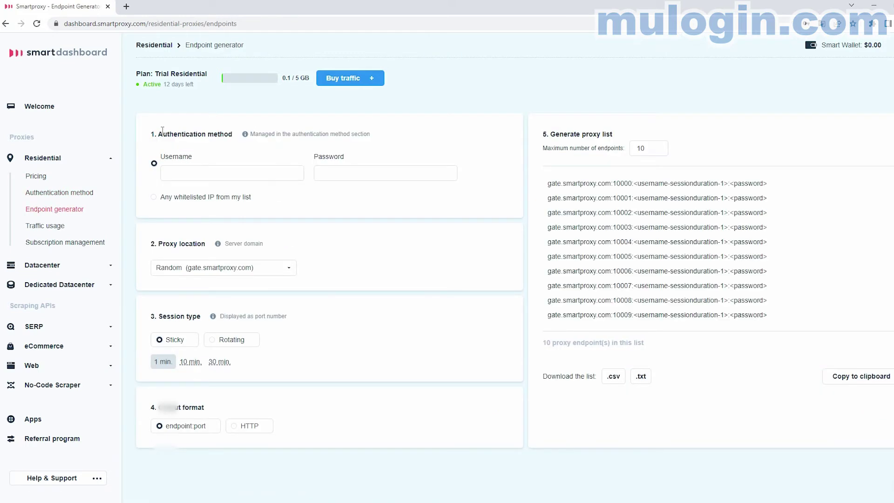
Step: Enter the new proxy user's username and password in the Endpoint generator
{"action": "left_click_drag", "start_coordinate": [156, 135], "coordinate": [232, 142]}
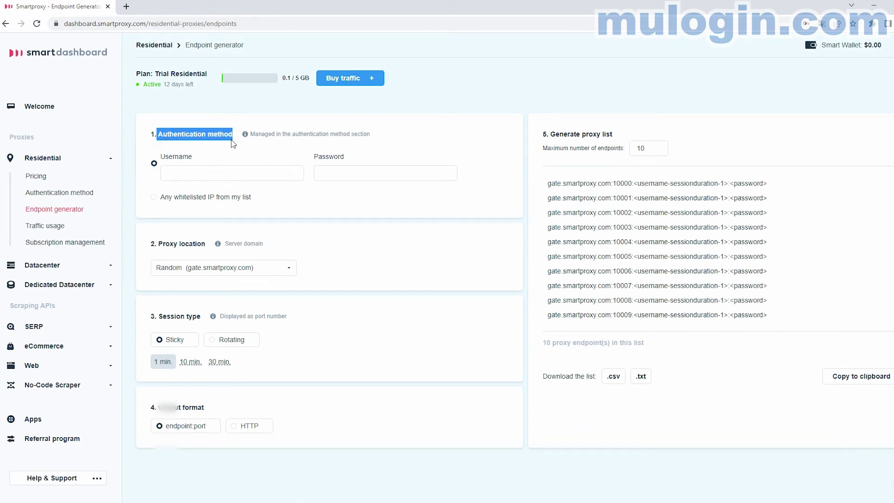
{"action": "left_click", "coordinate": [249, 172]}
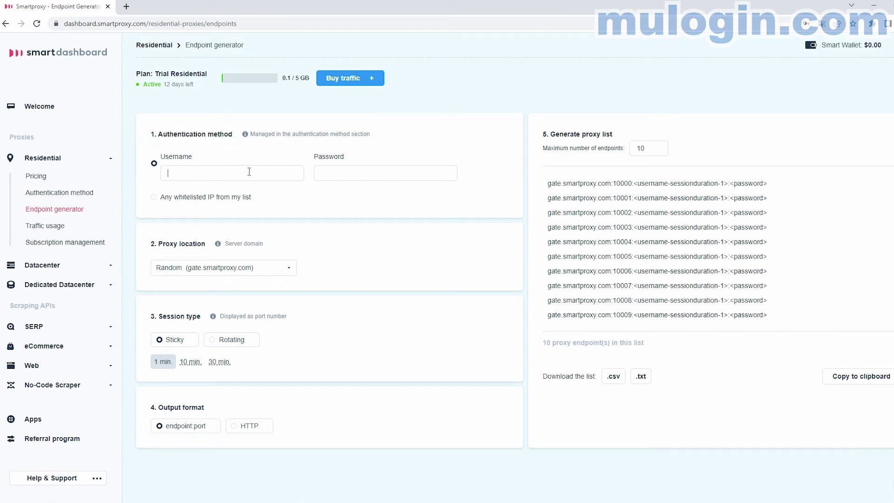
{"action": "type", "text": "mulogin"}
{"action": "left_click", "coordinate": [391, 174]}
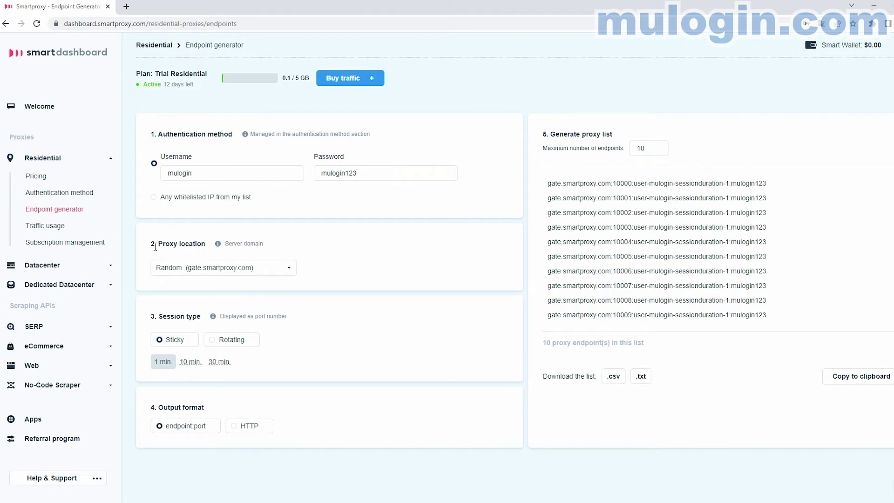
Step: Set the proxy location to USA (us.smartproxy.com)
{"action": "left_click_drag", "start_coordinate": [158, 245], "coordinate": [213, 246]}
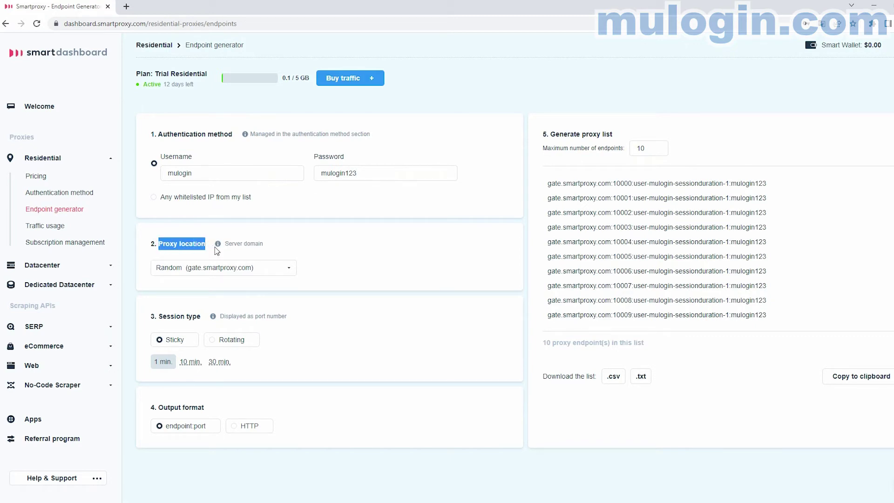
{"action": "left_click", "coordinate": [289, 271]}
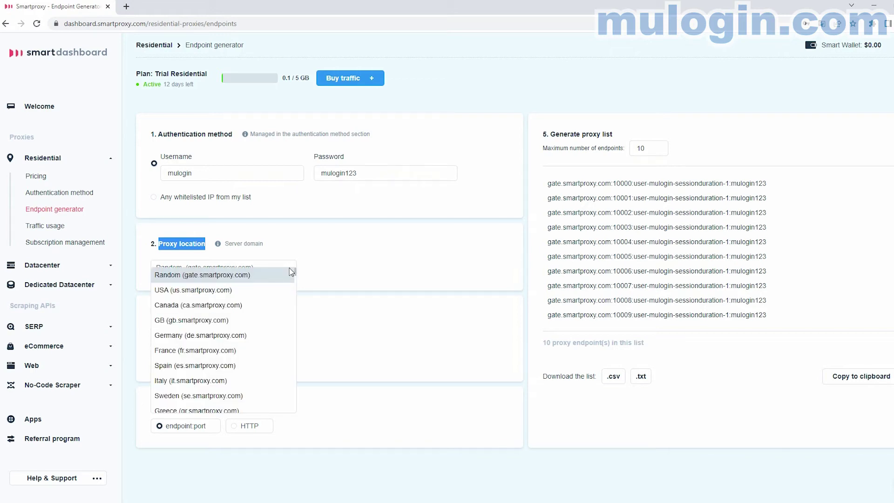
{"action": "left_click", "coordinate": [260, 293]}
{"action": "left_click_drag", "start_coordinate": [161, 315], "coordinate": [202, 321]}
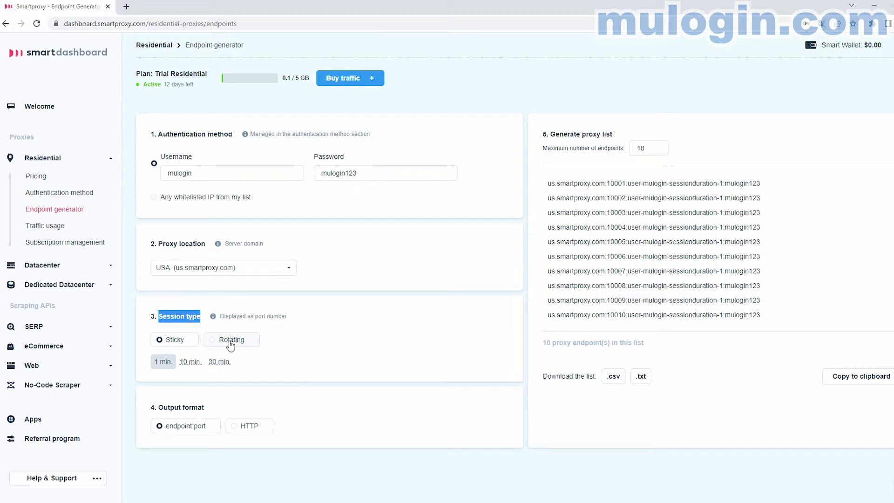
Step: Switch to 10-minute sticky sessions and select the first us.smartproxy.com endpoint line
{"action": "left_click", "coordinate": [190, 362]}
{"action": "left_click_drag", "start_coordinate": [156, 408], "coordinate": [205, 412]}
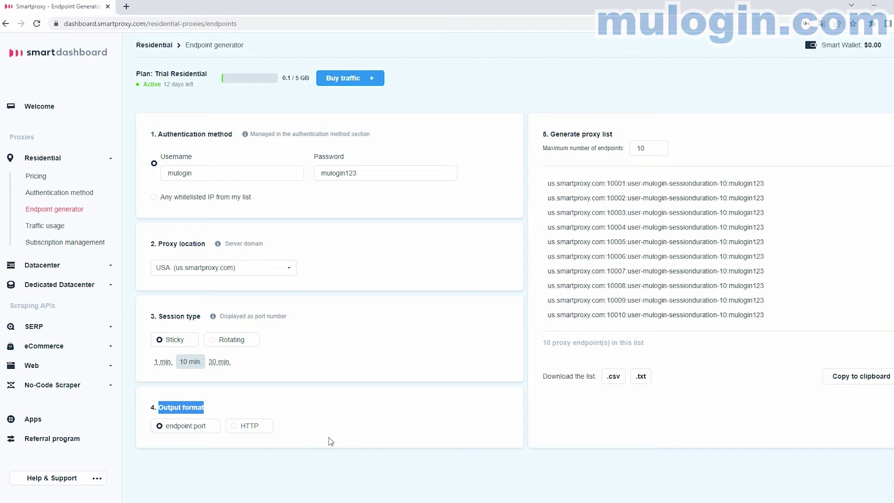
{"action": "left_click_drag", "start_coordinate": [543, 148], "coordinate": [625, 148]}
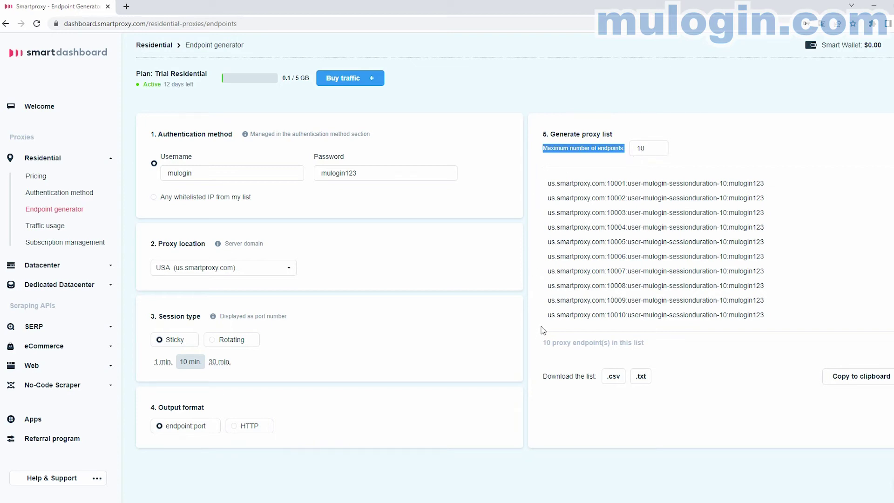
{"action": "left_click_drag", "start_coordinate": [544, 187], "coordinate": [764, 188]}
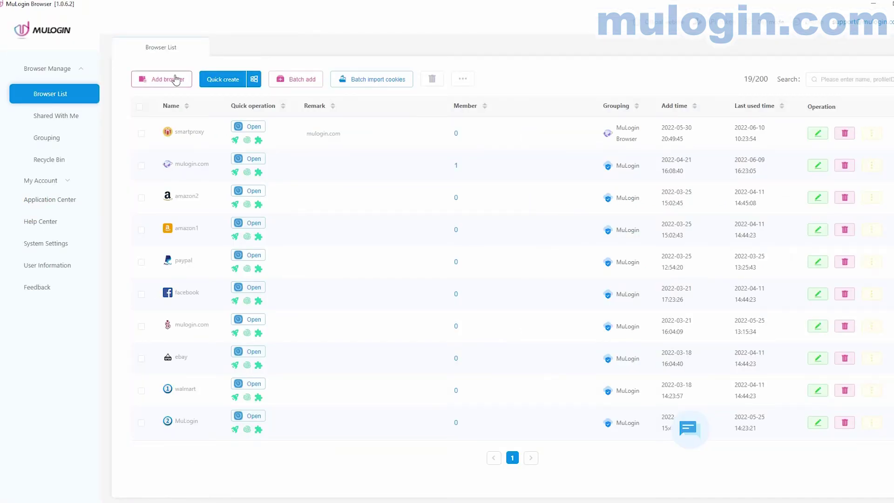
Step: Set the profile's proxy to HTTPS and paste in us.smartproxy.com, port 10001 and the login
{"action": "left_click", "coordinate": [235, 140]}
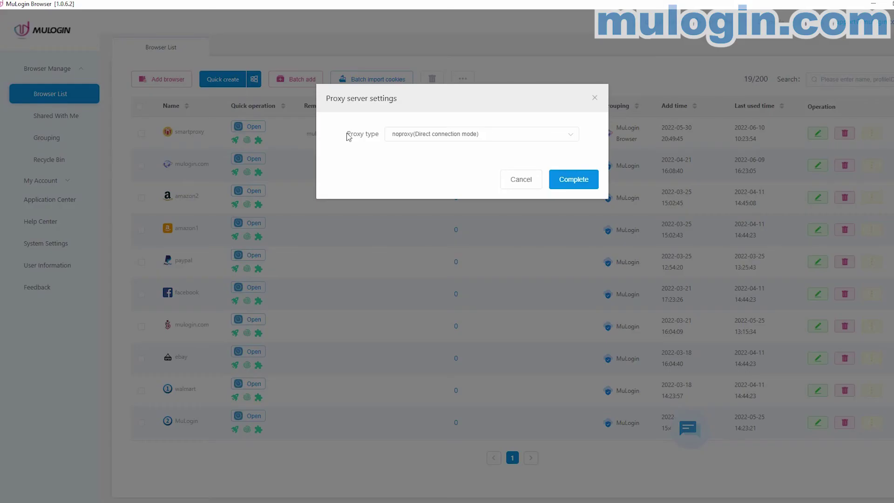
{"action": "left_click_drag", "start_coordinate": [347, 136], "coordinate": [381, 141]}
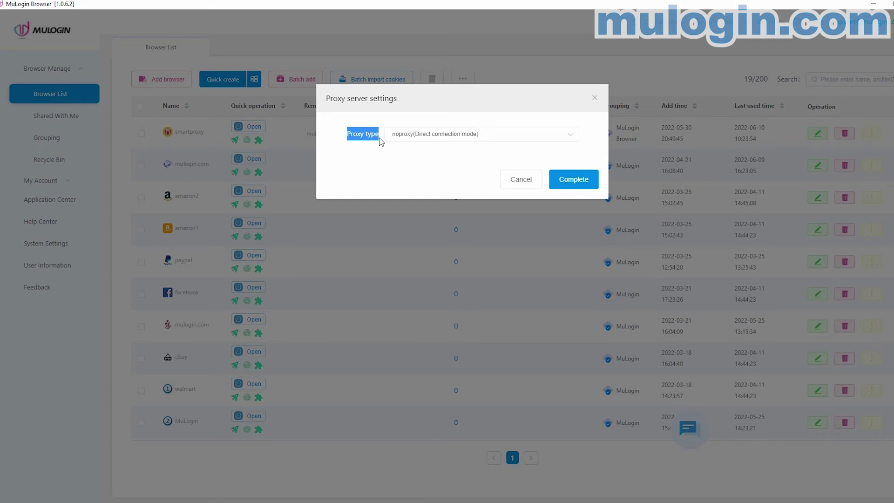
{"action": "left_click", "coordinate": [569, 135]}
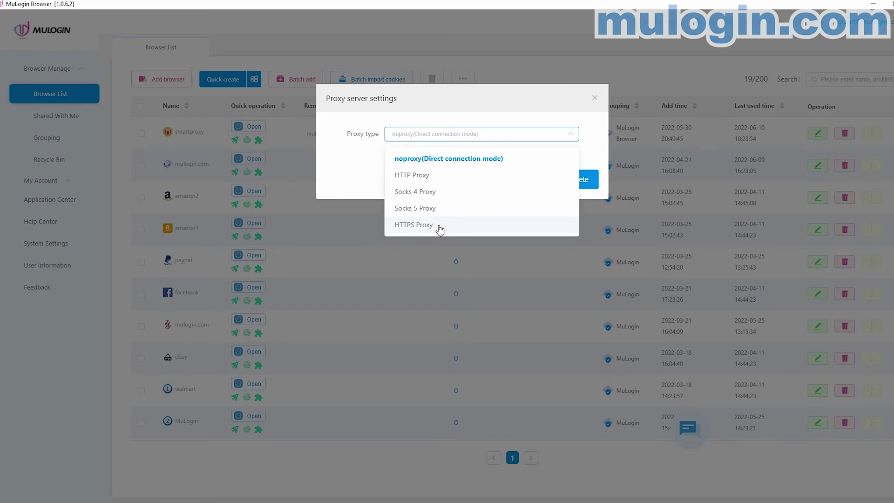
{"action": "left_click", "coordinate": [435, 227]}
{"action": "left_click", "coordinate": [418, 295]}
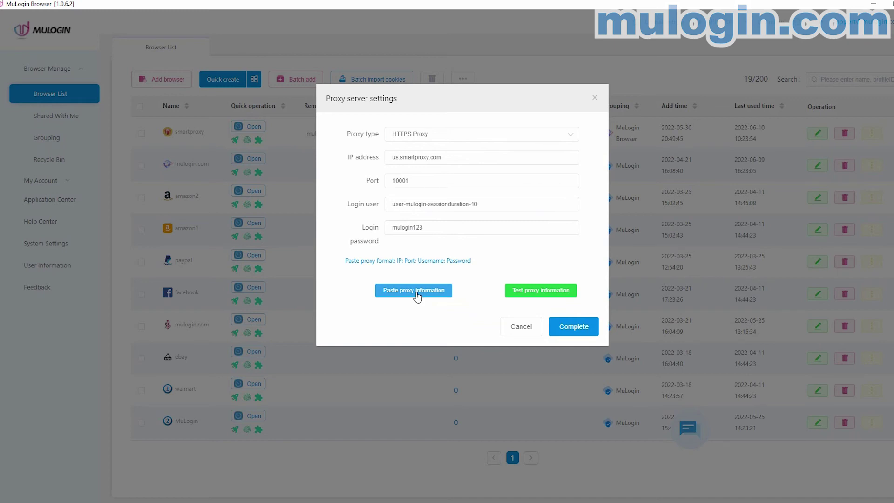
Step: Change the proxy host to us.visitxiangtan.com
{"action": "left_click_drag", "start_coordinate": [401, 157], "coordinate": [429, 157]}
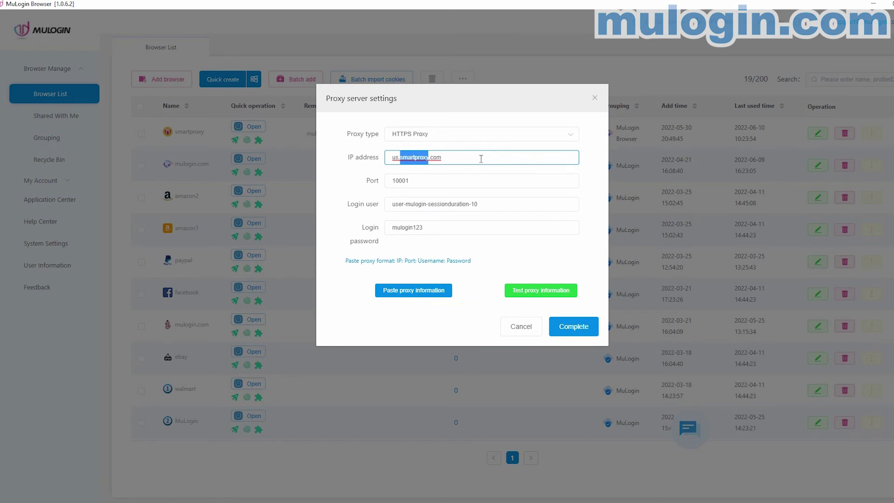
{"action": "type", "text": "visitxiangta"}
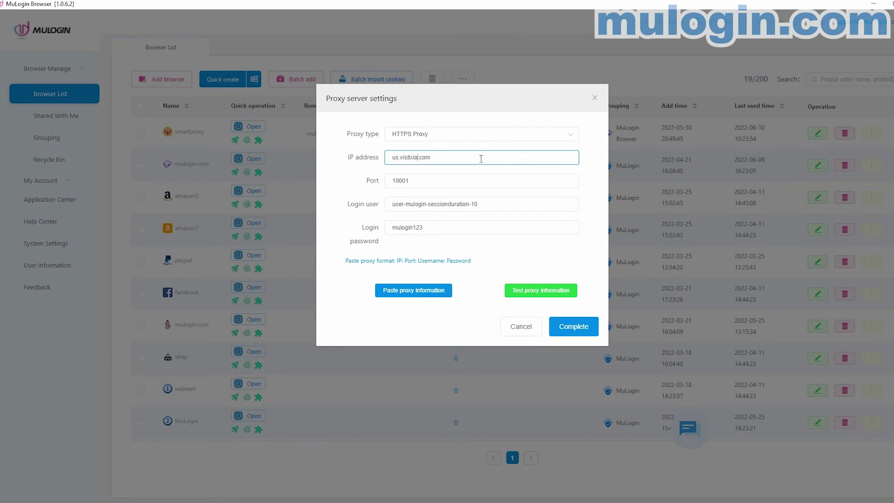
{"action": "type", "text": "n"}
{"action": "left_click_drag", "start_coordinate": [481, 159], "coordinate": [390, 159]}
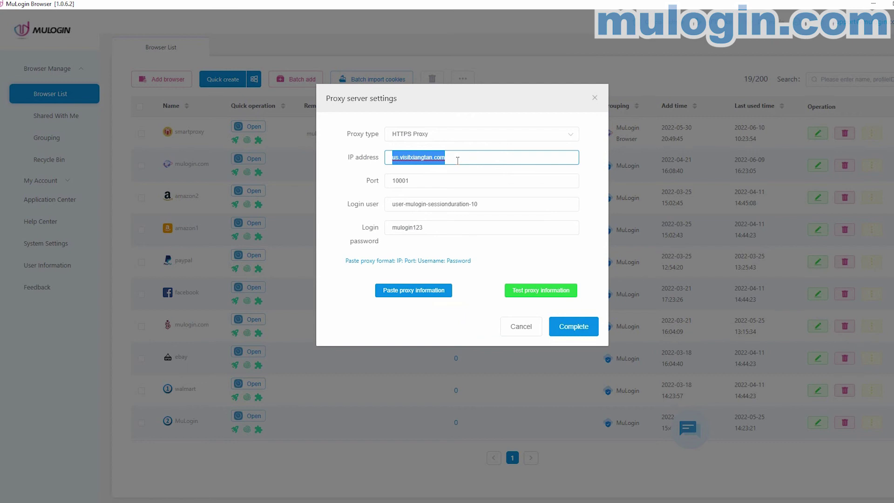
Step: Test the proxy (US IP, Desert Hot Springs), save it, and launch the smartproxy profile
{"action": "left_click", "coordinate": [544, 292]}
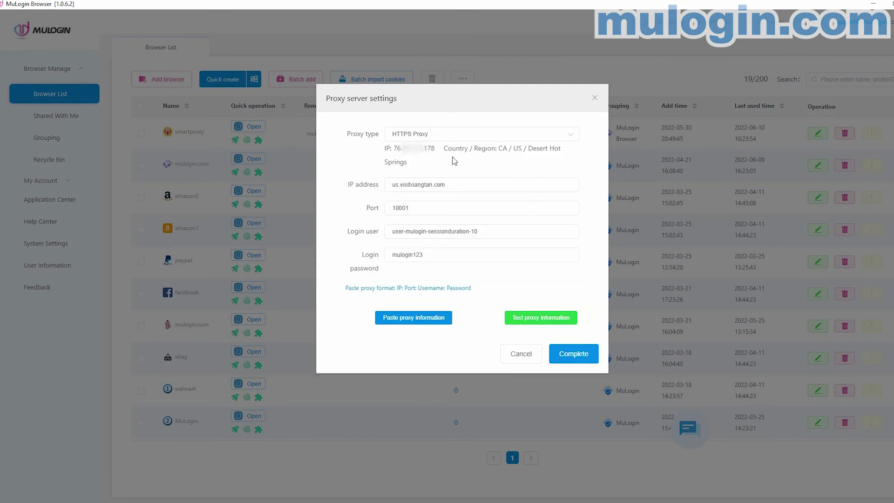
{"action": "left_click_drag", "start_coordinate": [389, 145], "coordinate": [454, 168]}
{"action": "left_click", "coordinate": [480, 167]}
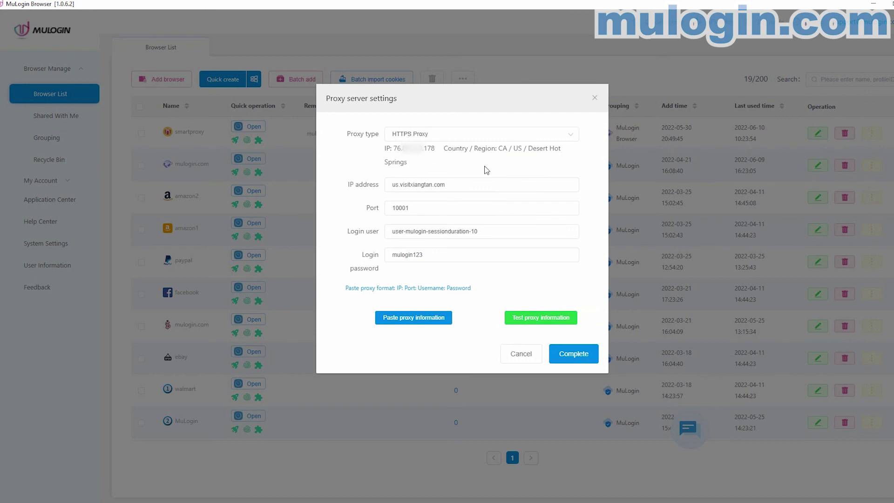
{"action": "left_click", "coordinate": [574, 360]}
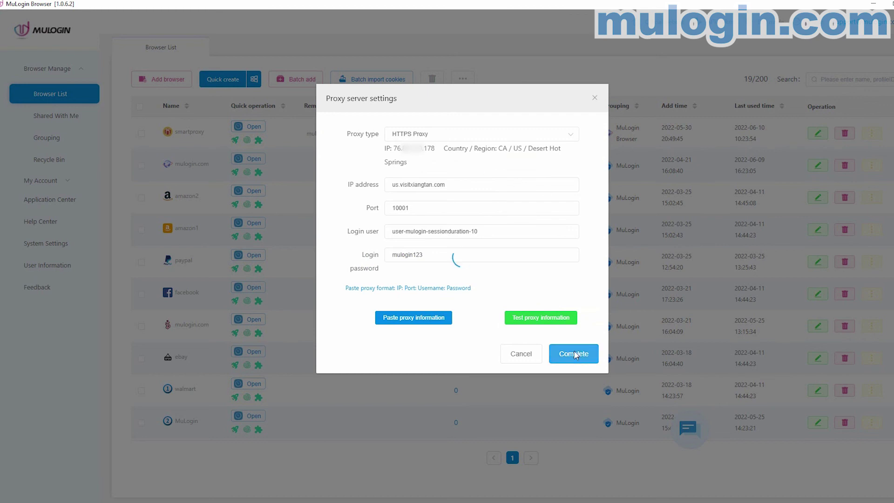
{"action": "left_click", "coordinate": [248, 127]}
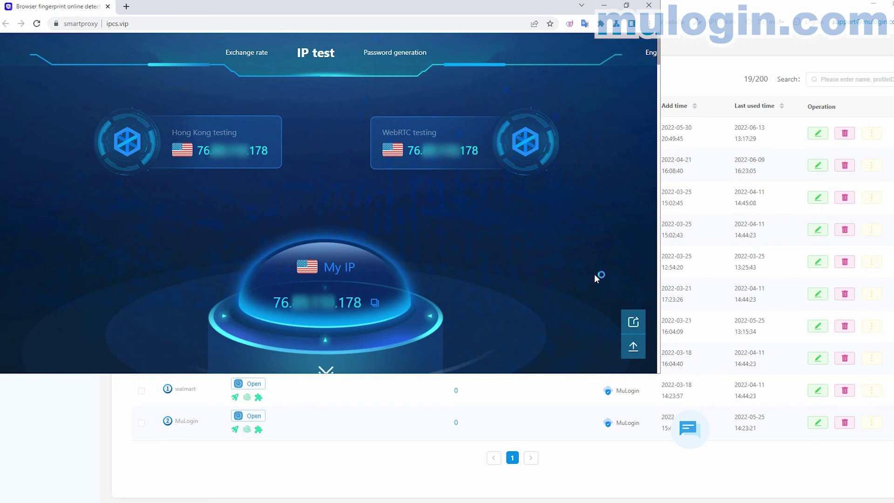
Step: Scroll to the detailed ipcs.vip results: America/Los_Angeles time zone, 100% safe
{"action": "scroll", "coordinate": [569, 262], "scroll_direction": "down", "scroll_amount": 1}
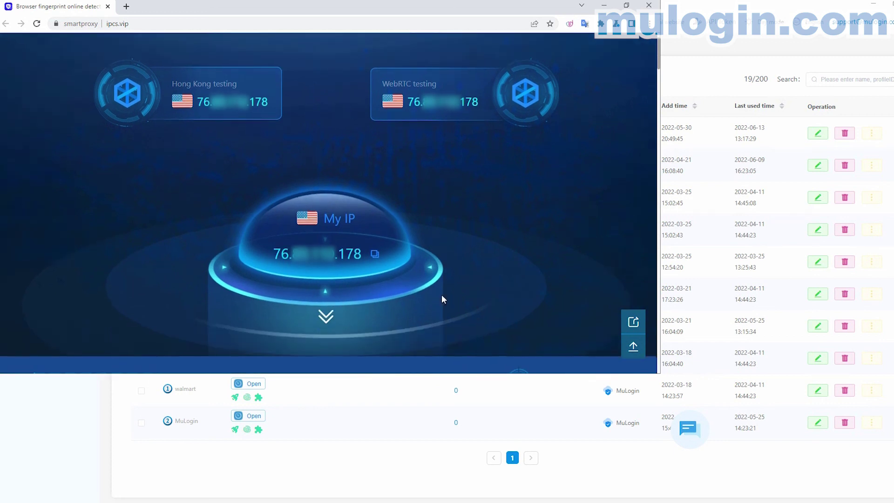
{"action": "left_click", "coordinate": [325, 322]}
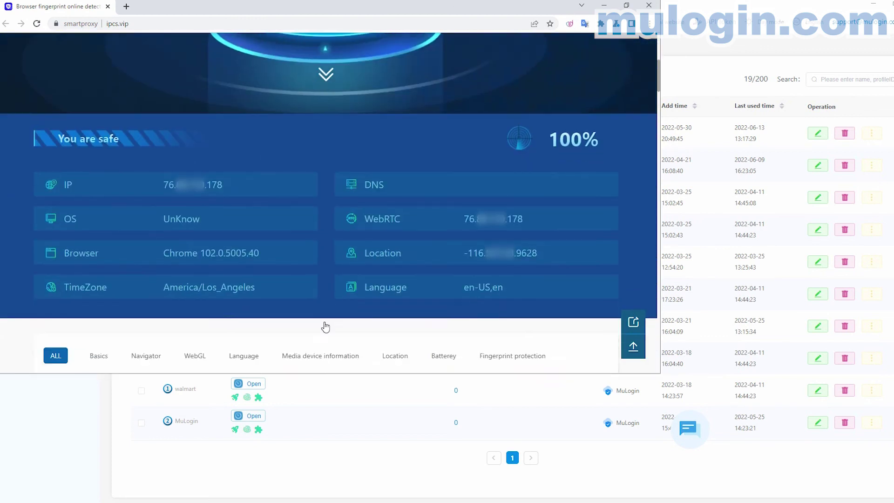